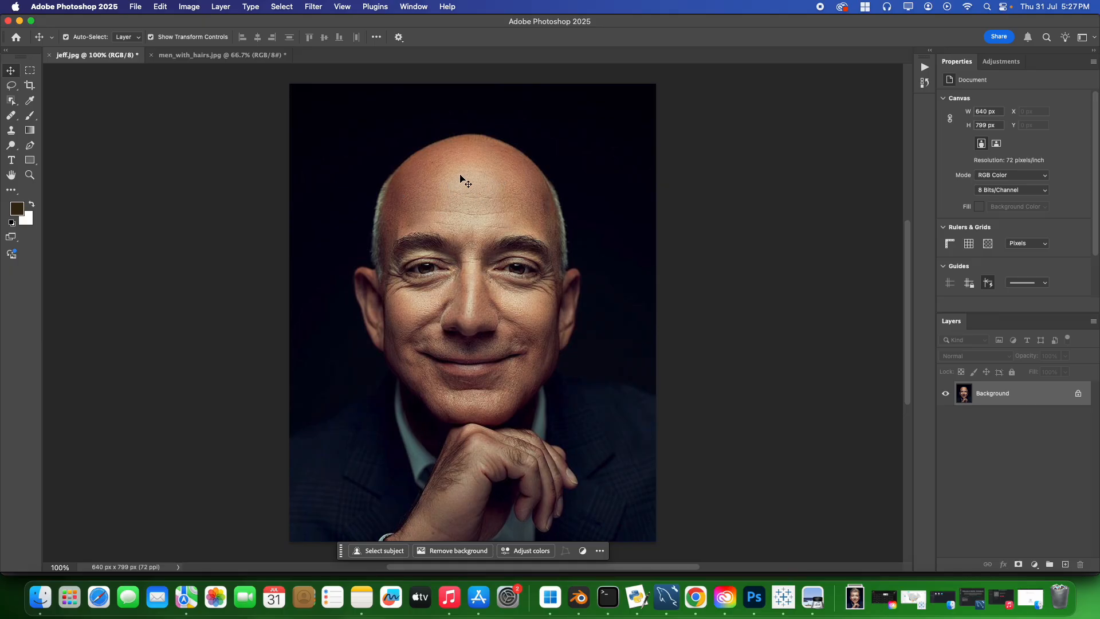
Compare the bald portrait in jeff.jpg with the portrait in men_with_hairs.jpg, ending on men_with_hairs.jpg.
left_click(169, 58)
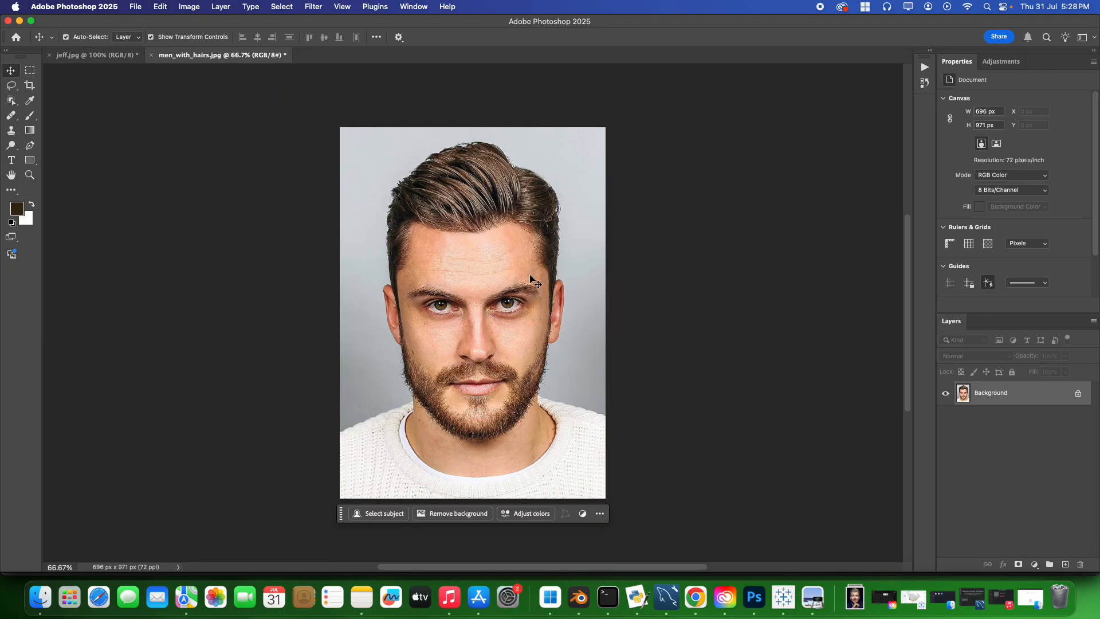
left_click(95, 55)
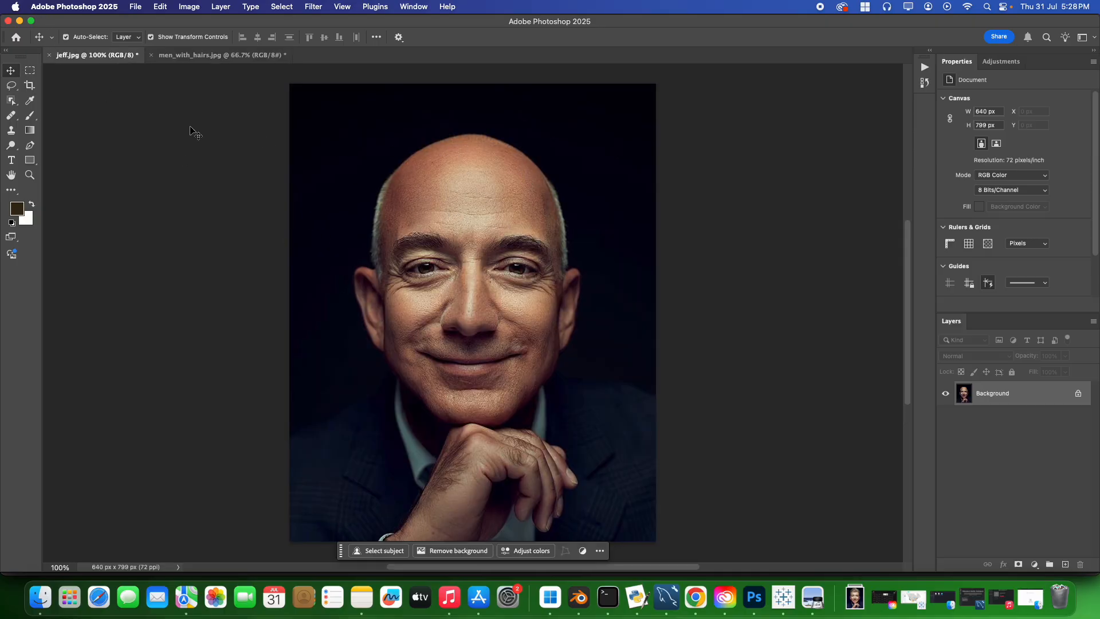
left_click(195, 55)
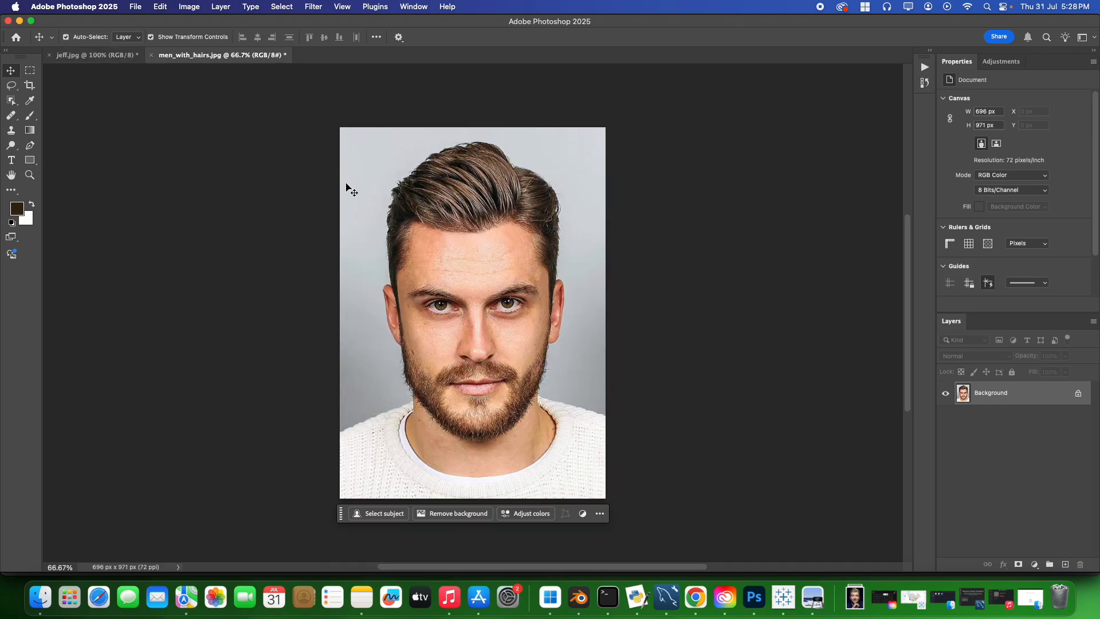
left_click(94, 55)
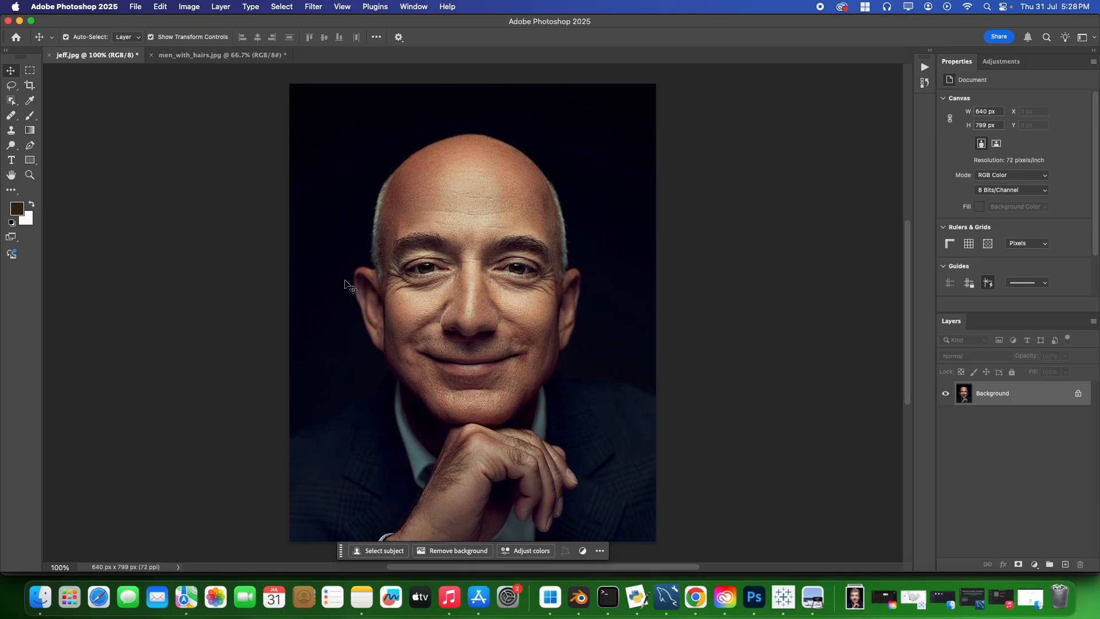
left_click(220, 55)
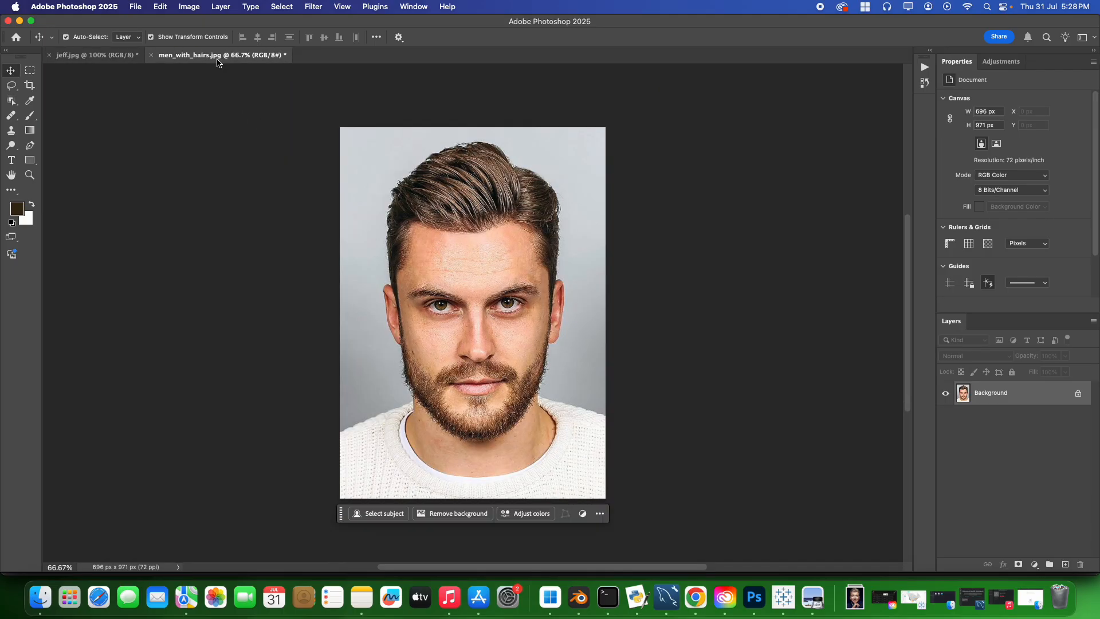
left_click(93, 55)
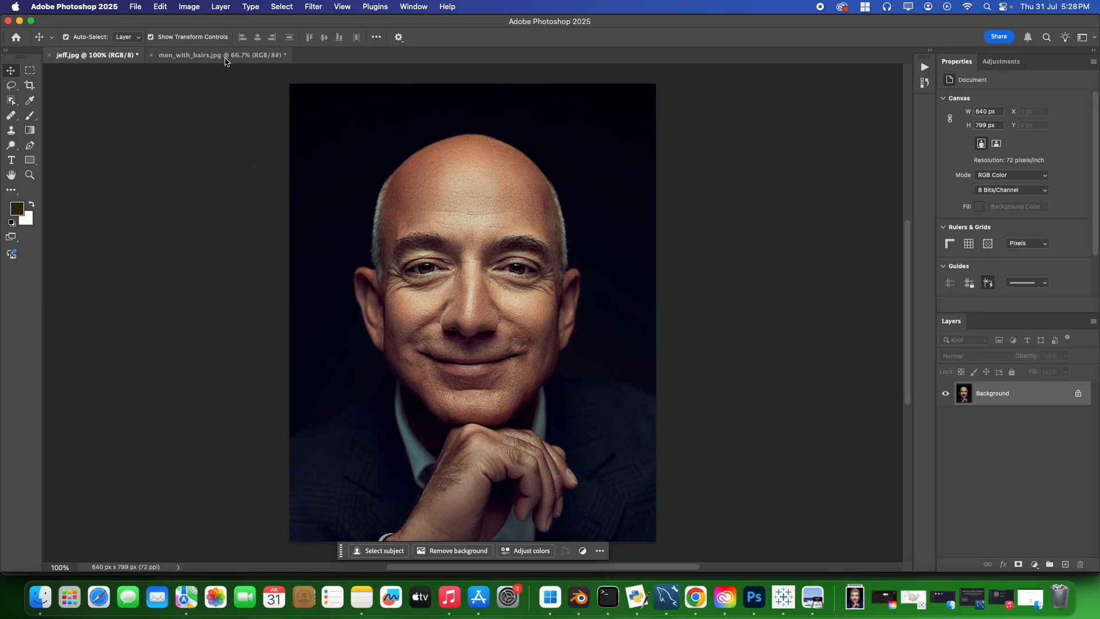
left_click(226, 55)
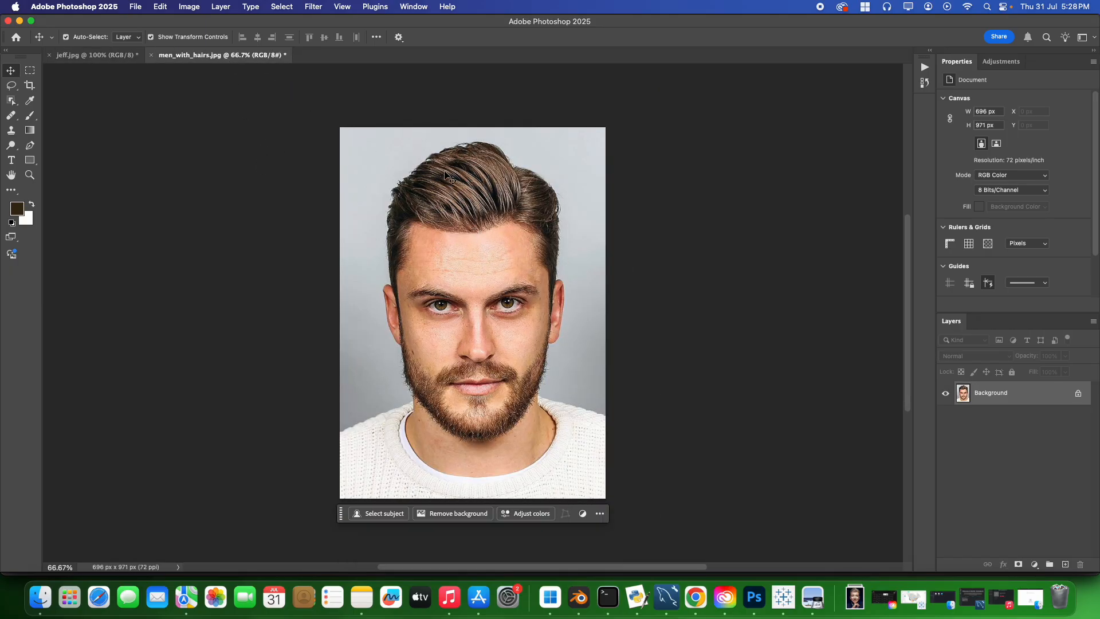
Draw a freehand Lasso selection around the man's hair, following the forehead below the hairline and both sideburns.
left_click(12, 86)
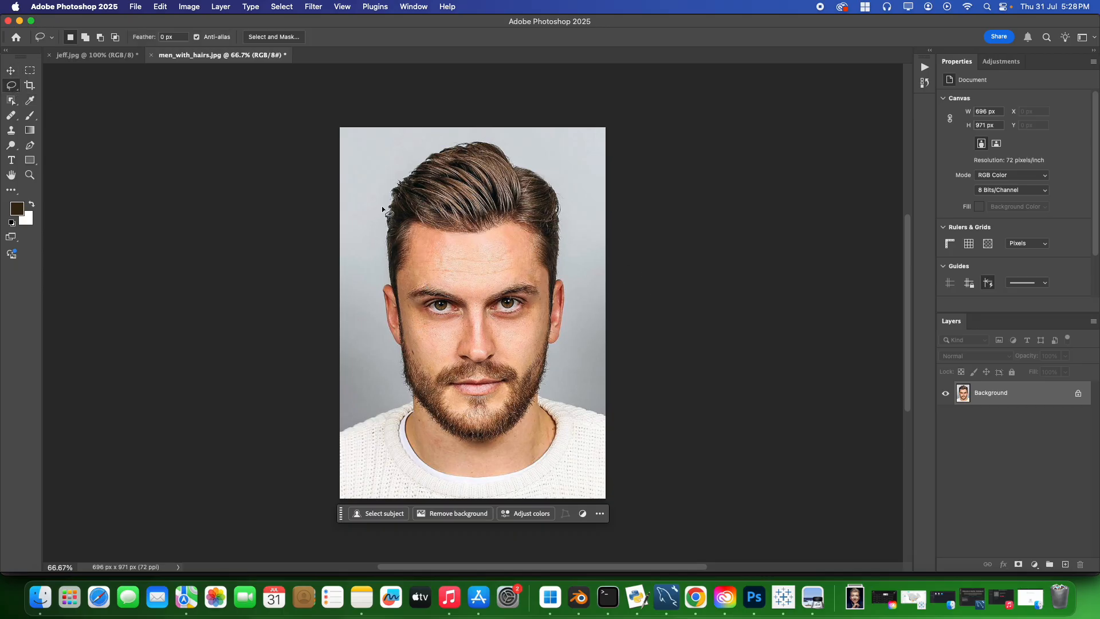
left_click_drag(382, 205, 397, 306)
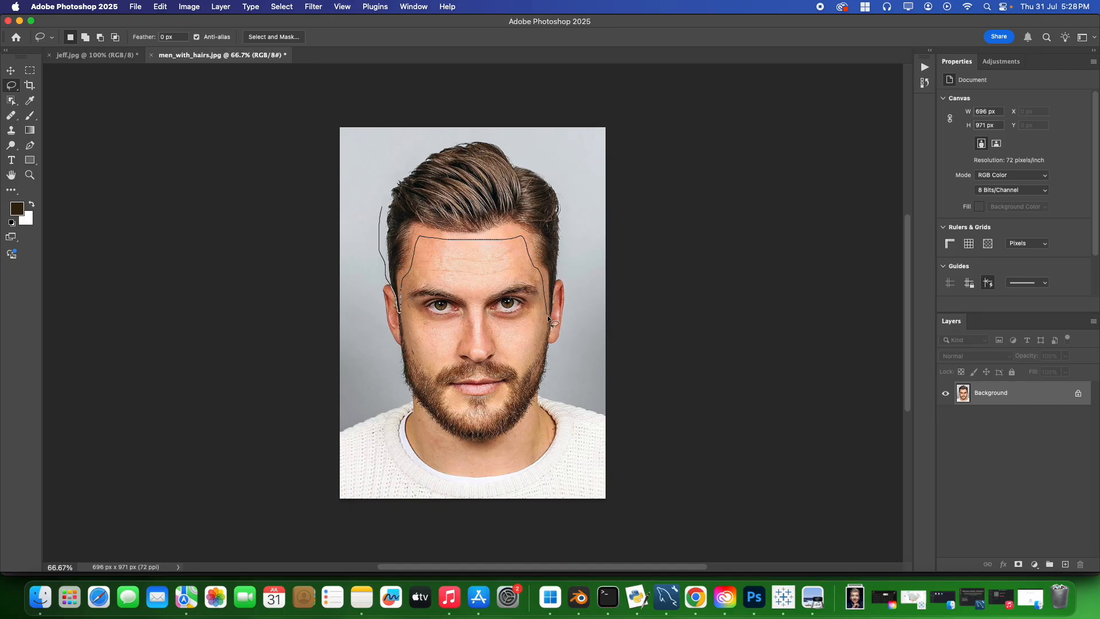
left_click_drag(547, 316, 550, 318)
left_click_drag(560, 267, 571, 232)
left_click_drag(380, 193, 381, 212)
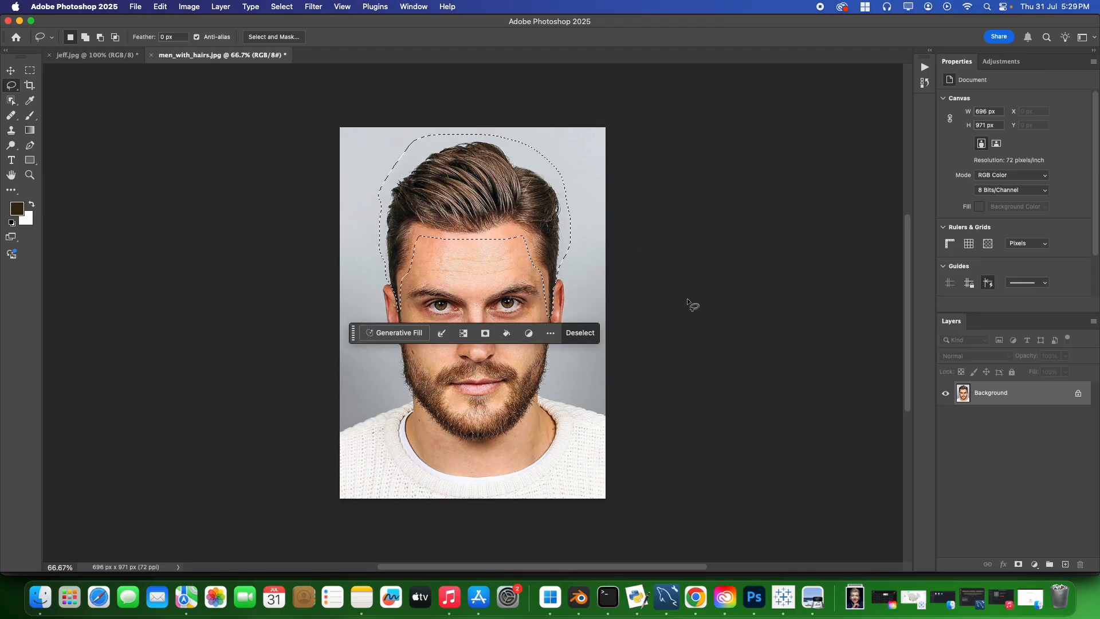
Refine the hair selection in Select and Mask and output it to a New Layer.
right_click(476, 264)
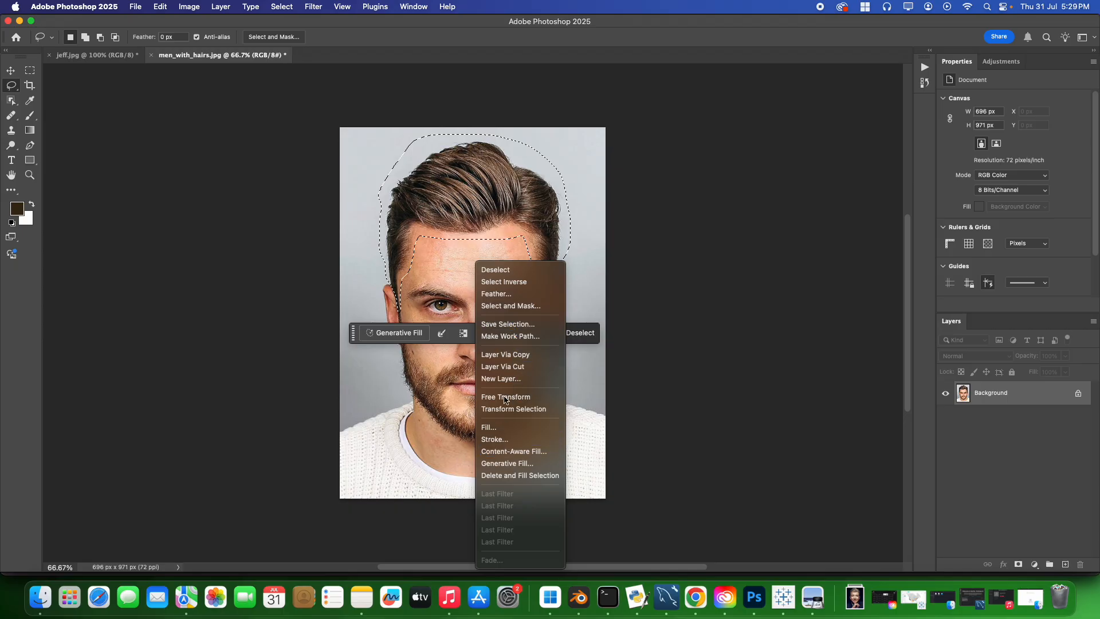
left_click(516, 312)
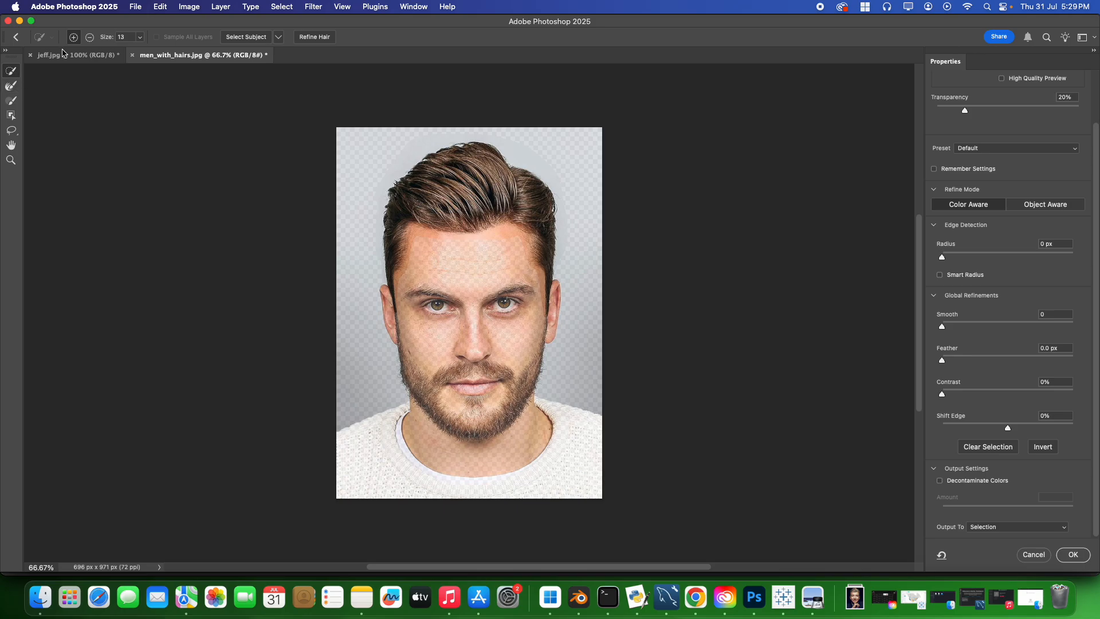
left_click(90, 38)
left_click(163, 6)
left_click(165, 21)
left_click(1024, 532)
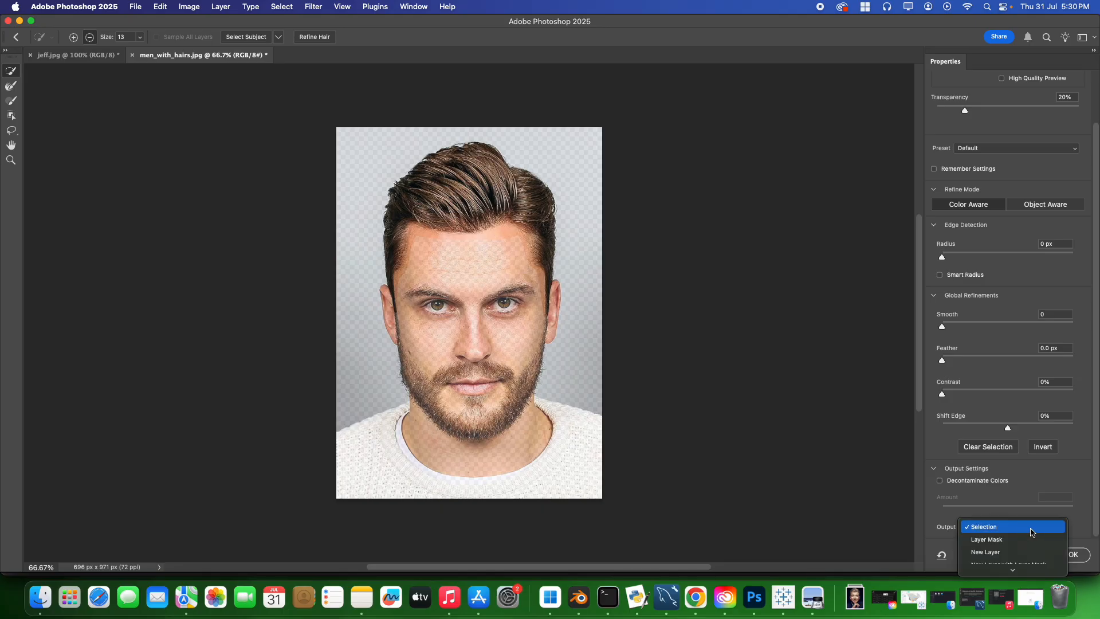
left_click(1026, 554)
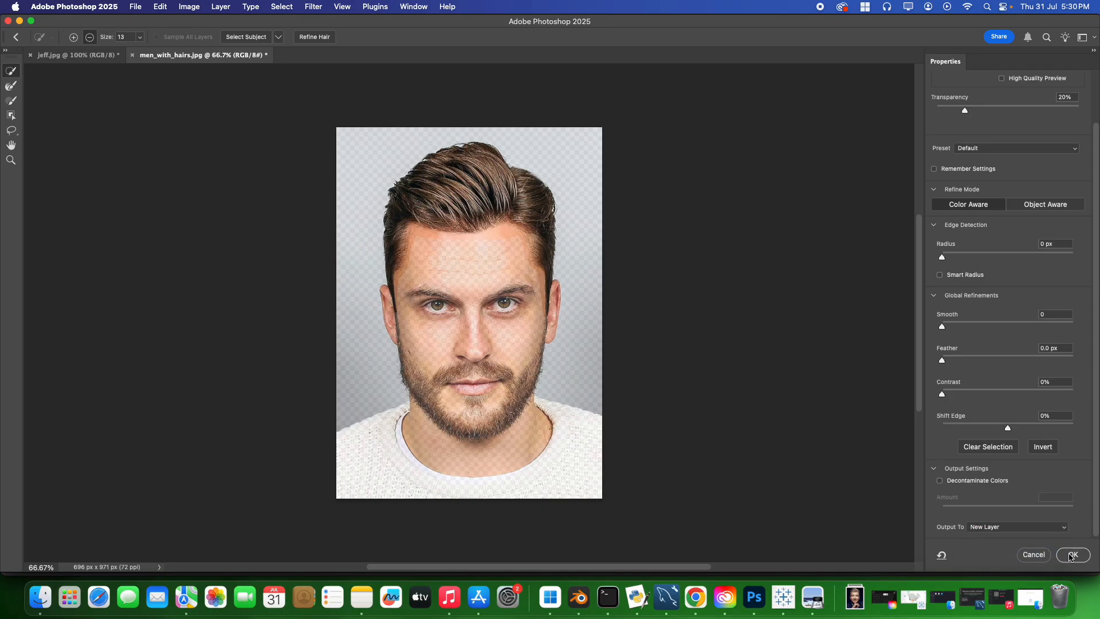
left_click(1072, 555)
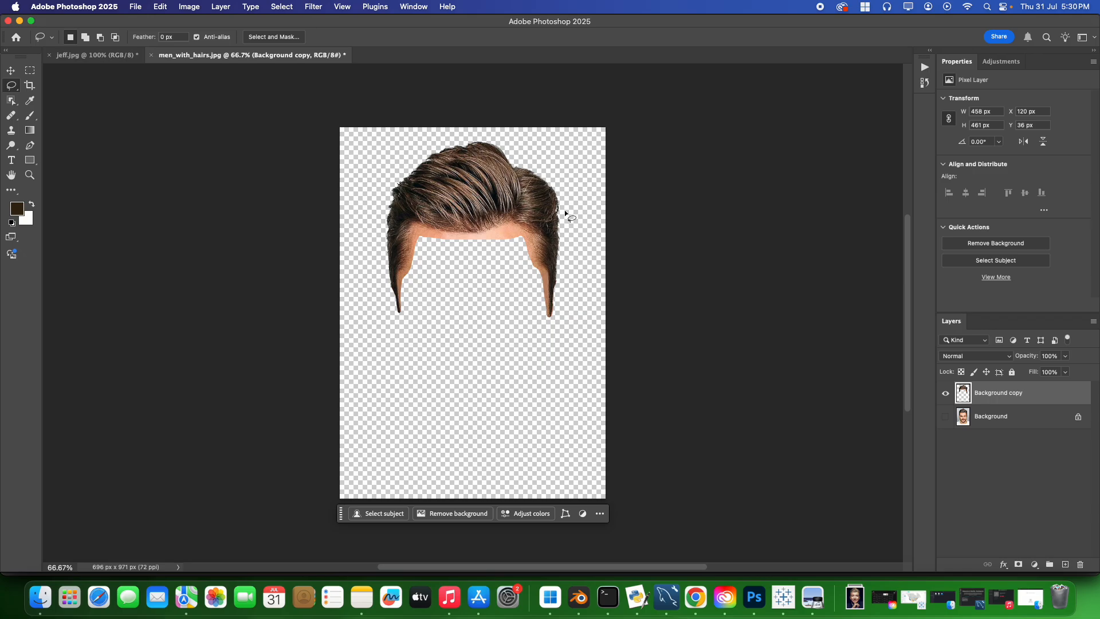
Copy the cut-out hair layer into jeff.jpg and scale it to about 77%, placing it over the bald head.
left_click_drag(1000, 398, 492, 222)
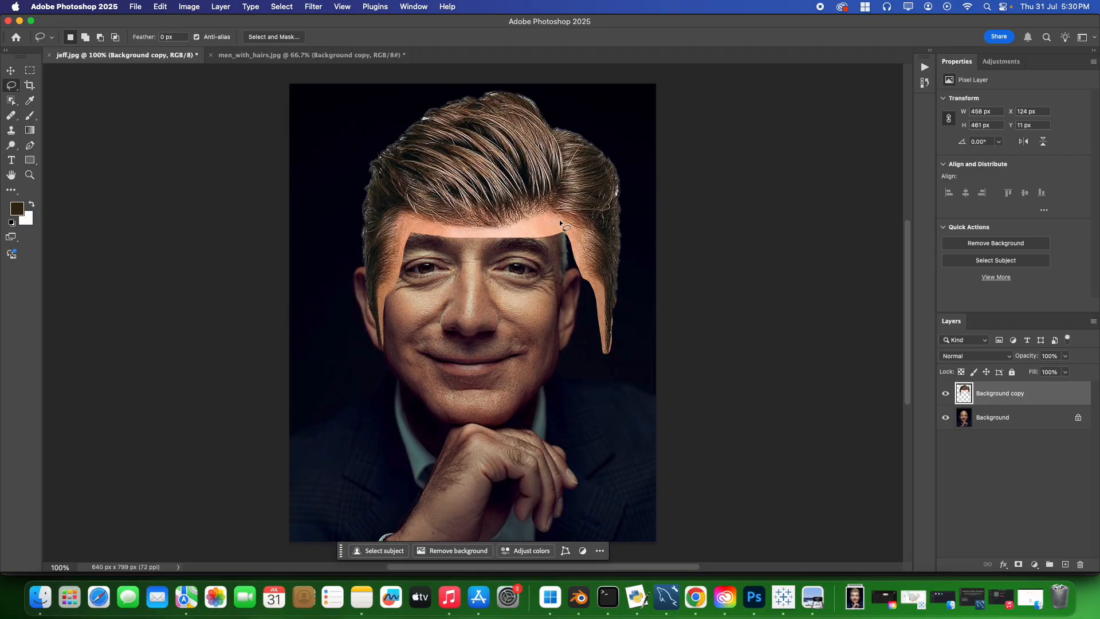
left_click(10, 72)
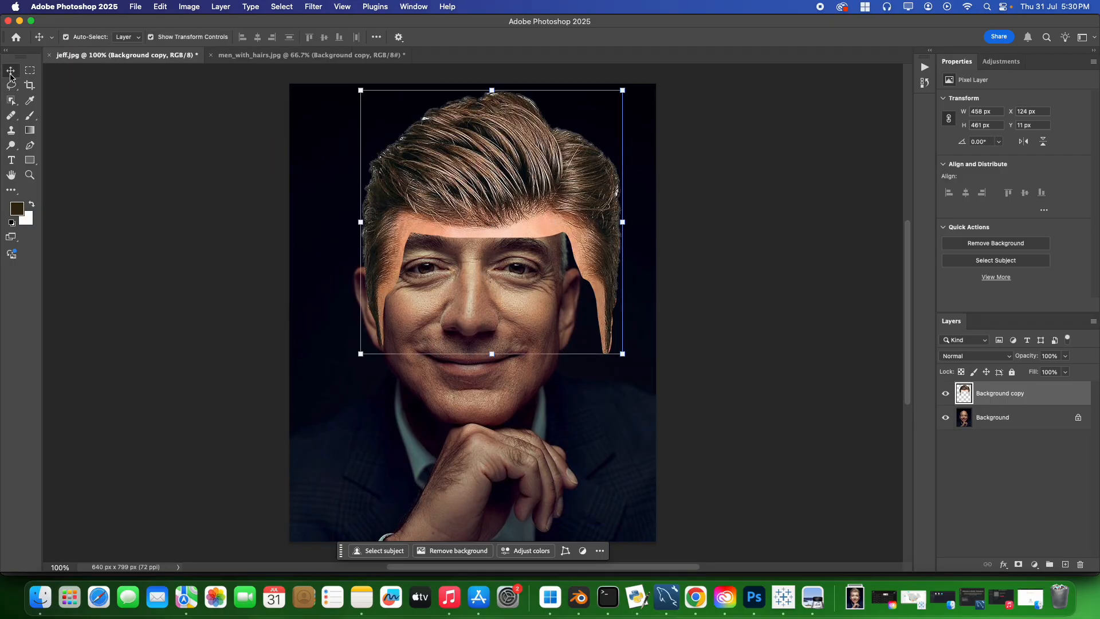
left_click_drag(623, 353, 554, 284)
left_click_drag(447, 202, 456, 207)
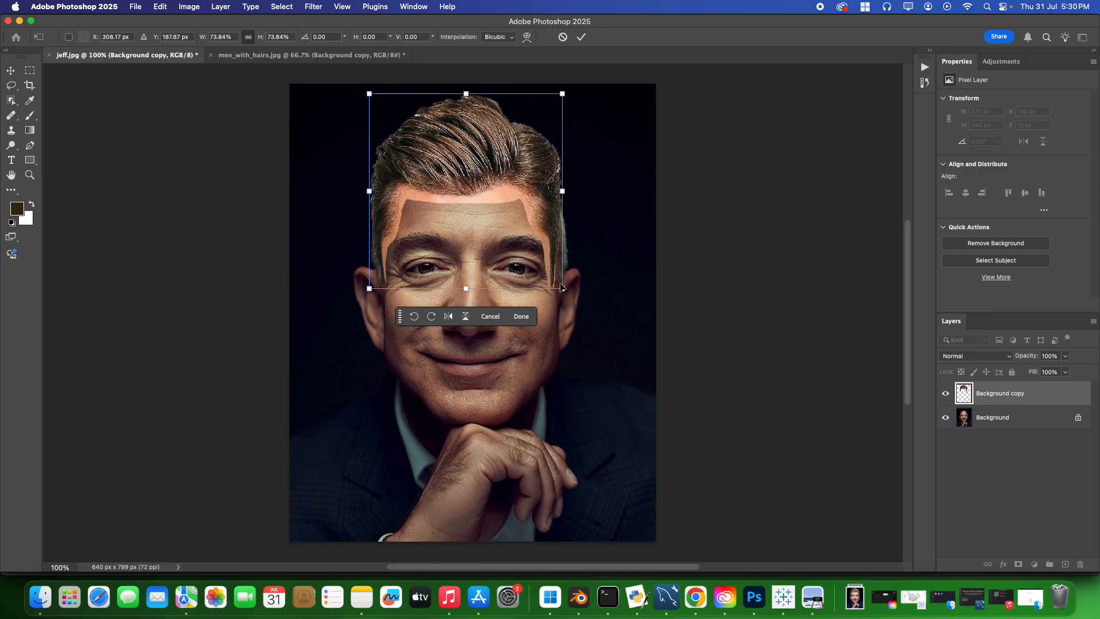
left_click_drag(562, 288, 571, 296)
left_click_drag(517, 195, 520, 185)
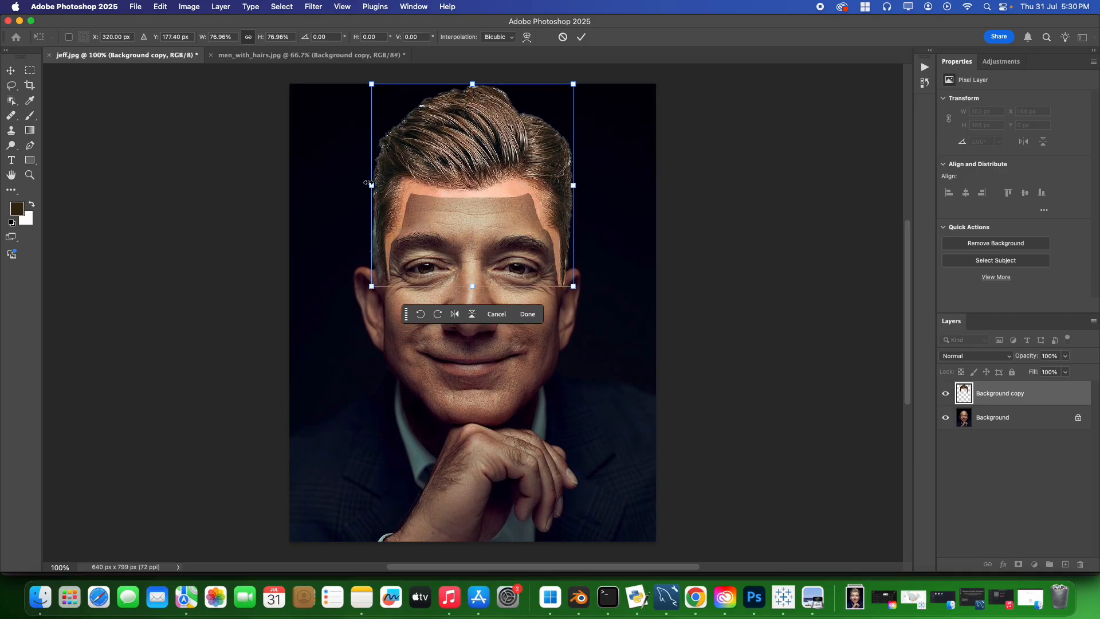
Fine-tune the hair's size and position to fit the head, scaling it to about 80%, and apply the transform.
left_click_drag(367, 182, 362, 183)
left_click_drag(535, 179, 533, 173)
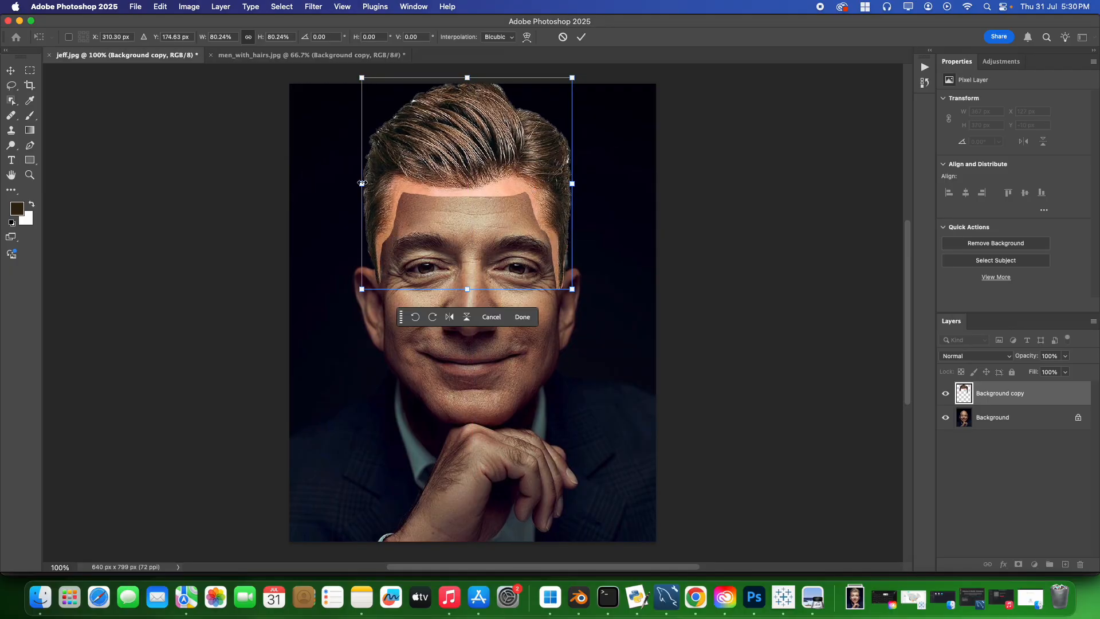
left_click_drag(362, 183, 365, 183)
left_click_drag(572, 184, 575, 183)
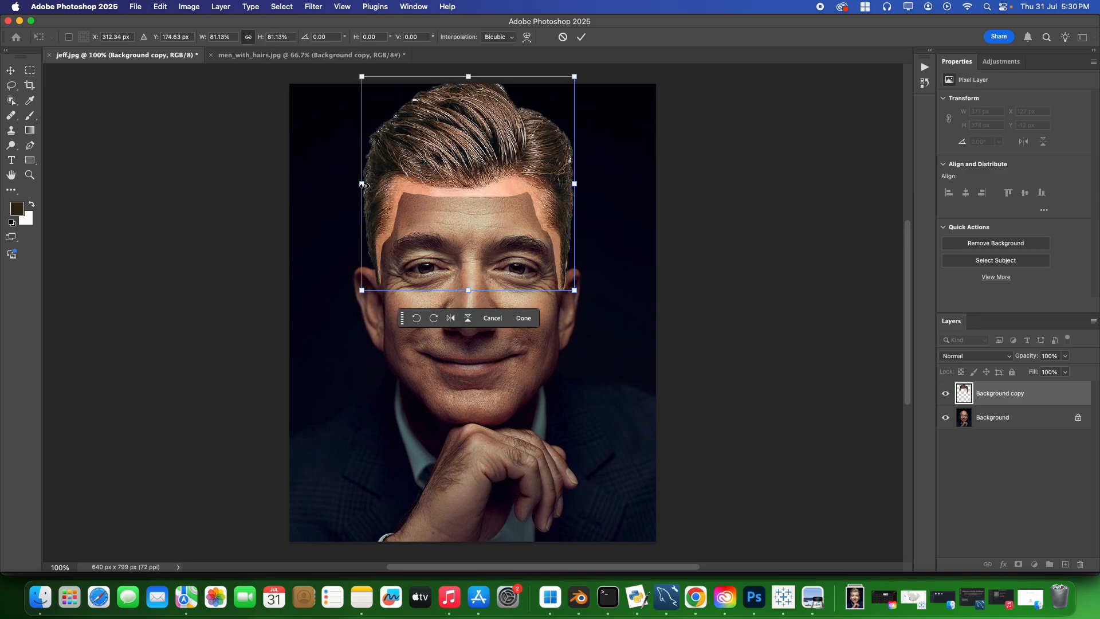
left_click_drag(363, 185, 366, 185)
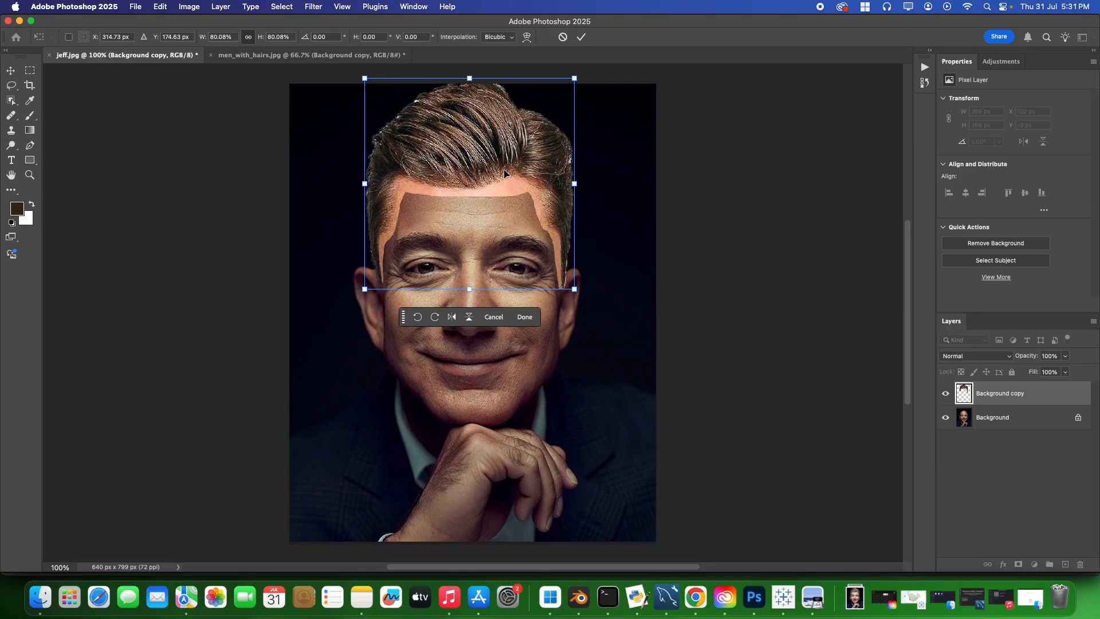
left_click_drag(482, 117, 480, 121)
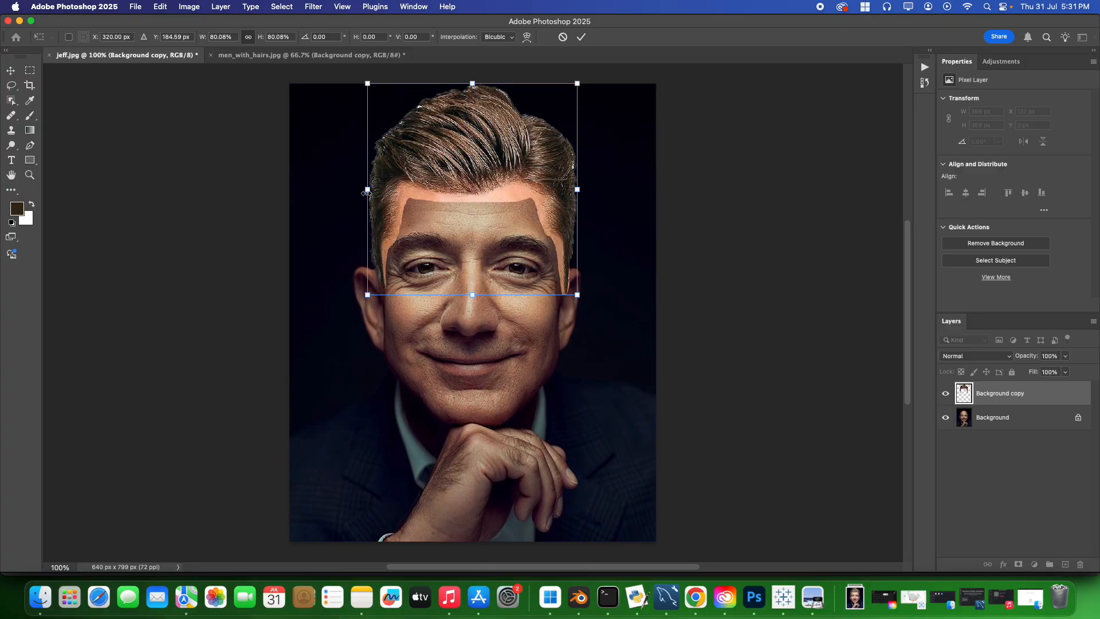
left_click_drag(365, 193, 365, 193)
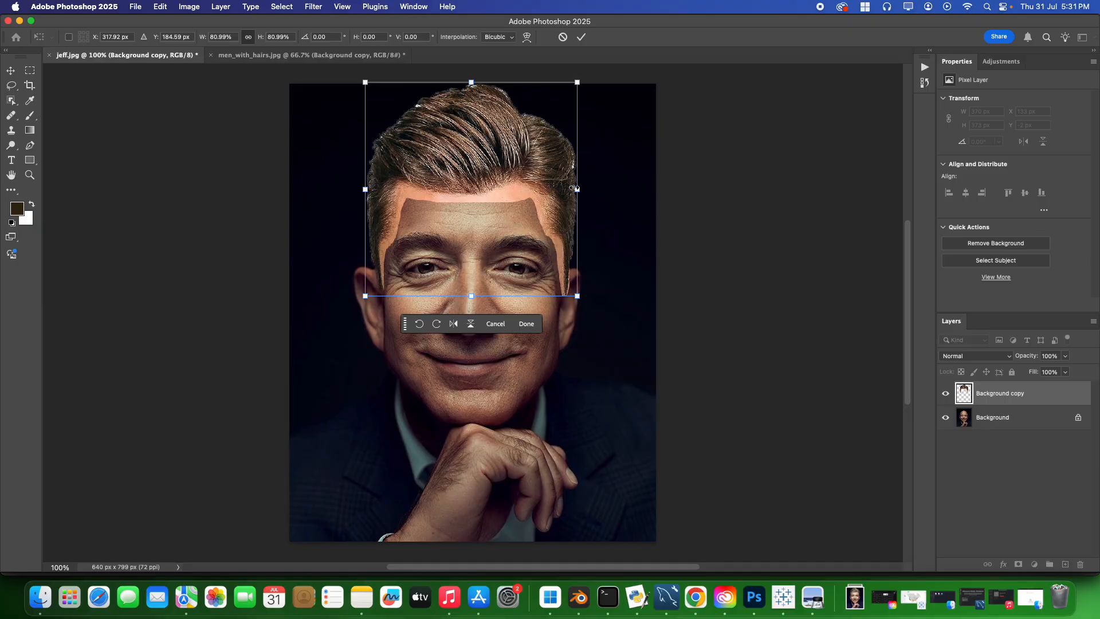
left_click_drag(577, 296, 575, 294)
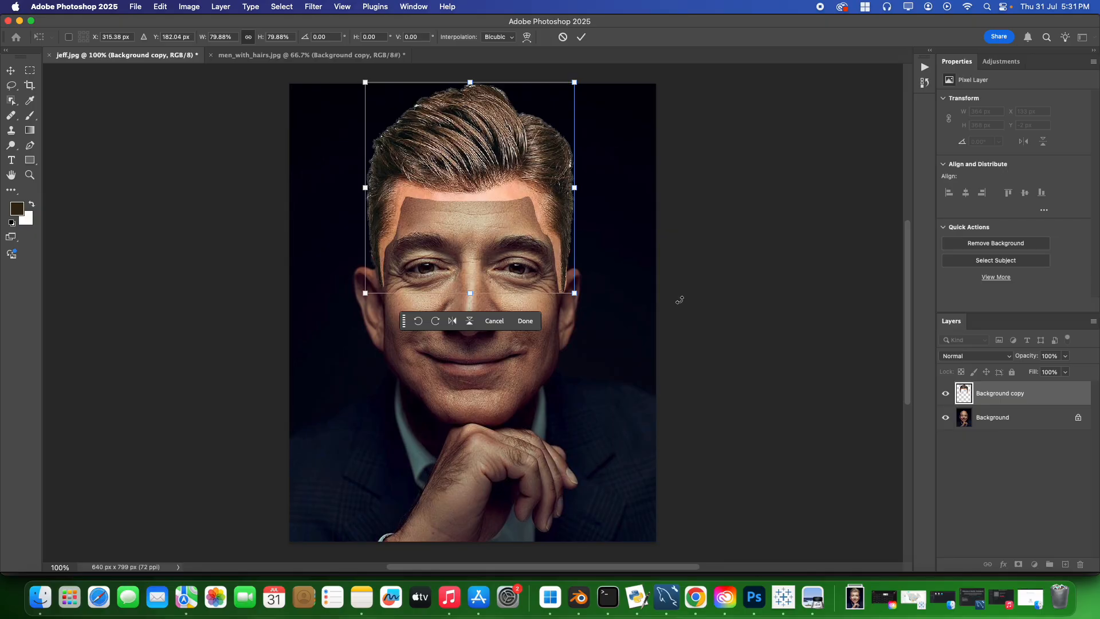
key("Return")
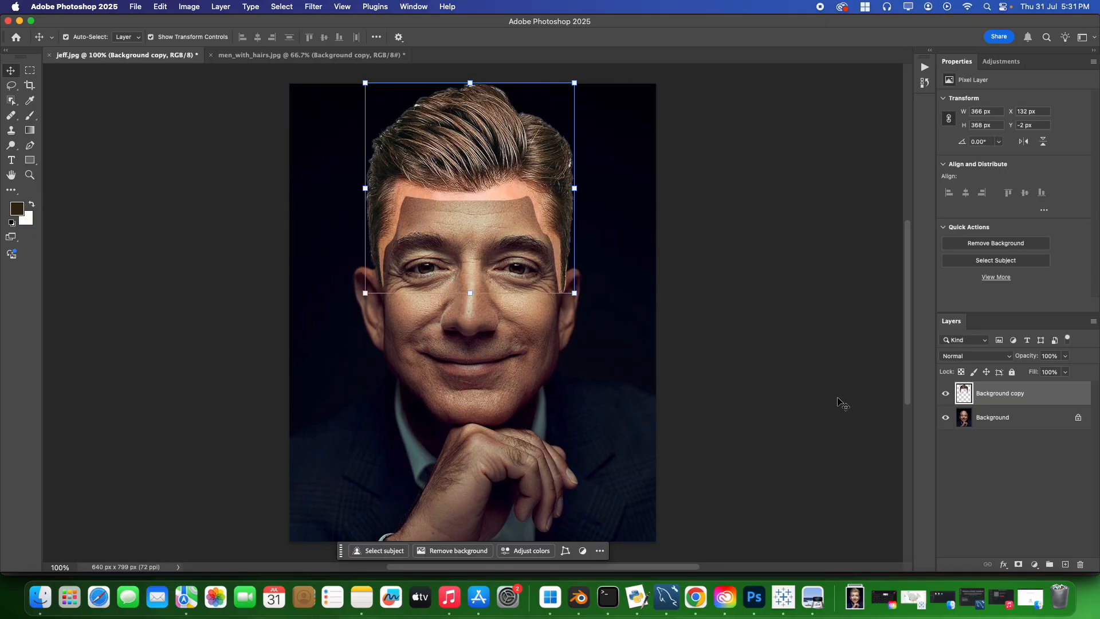
Add a layer mask to the hair layer and set up the Brush with black (000000) at 50% opacity.
left_click(1020, 565)
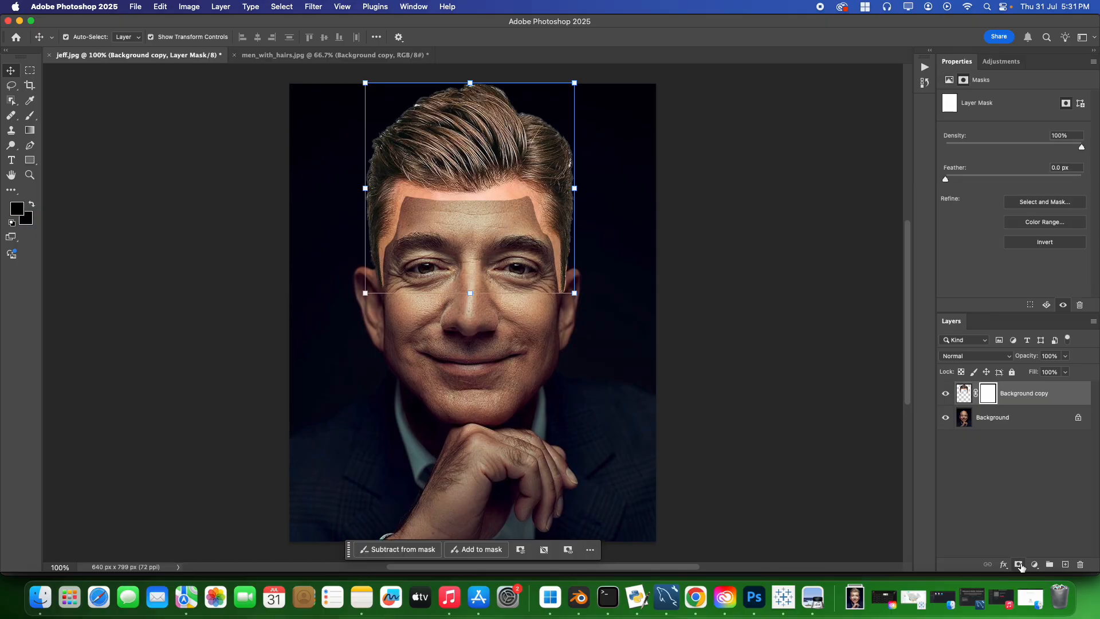
left_click(29, 114)
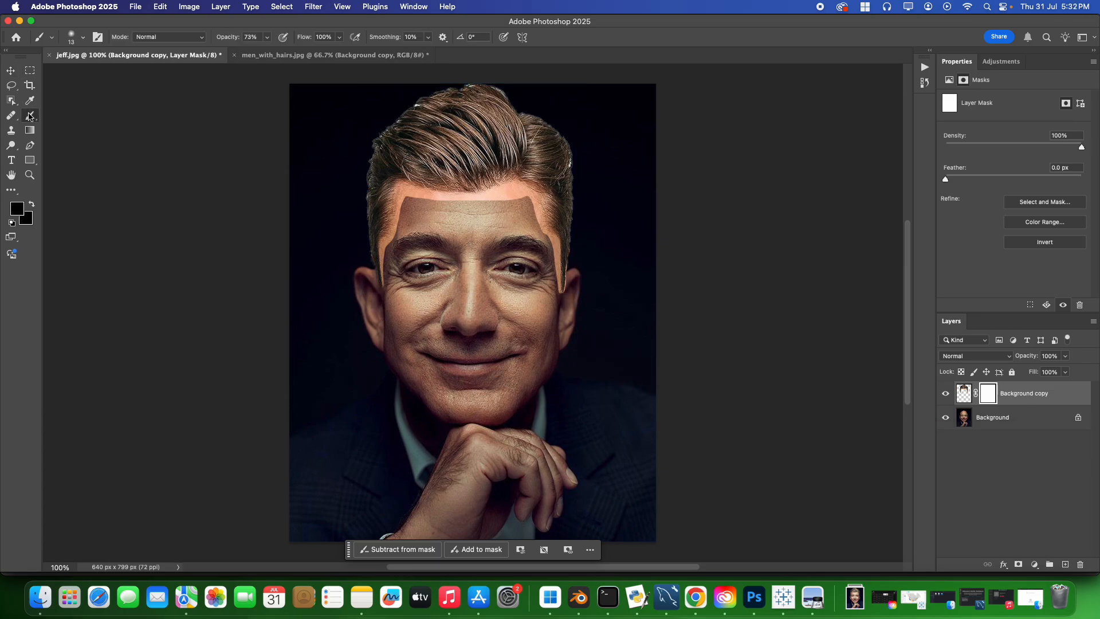
left_click(15, 215)
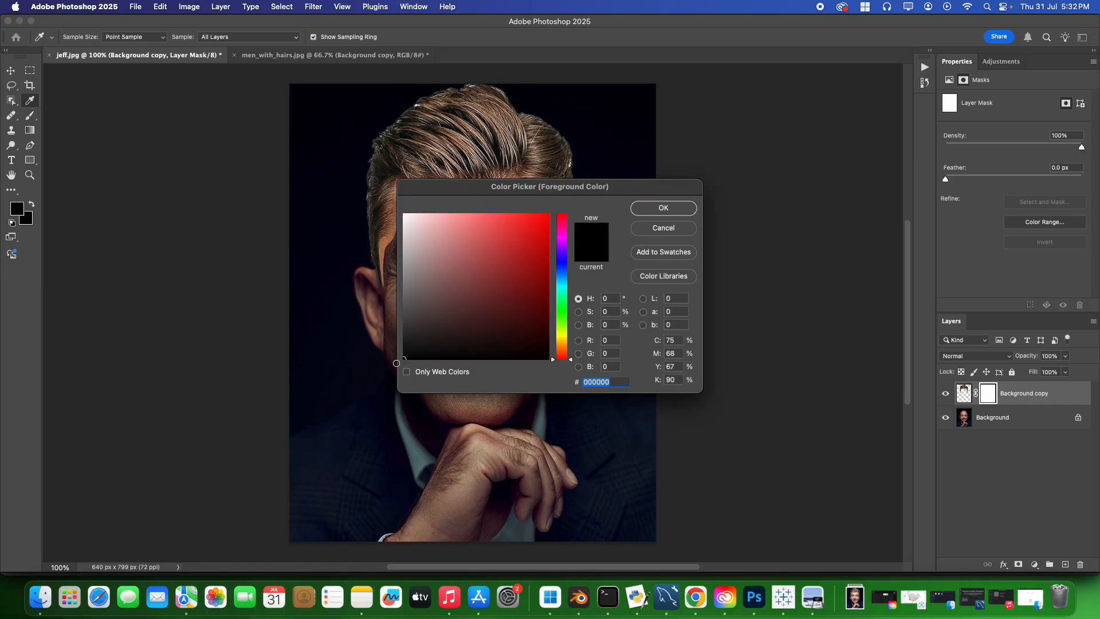
left_click(663, 210)
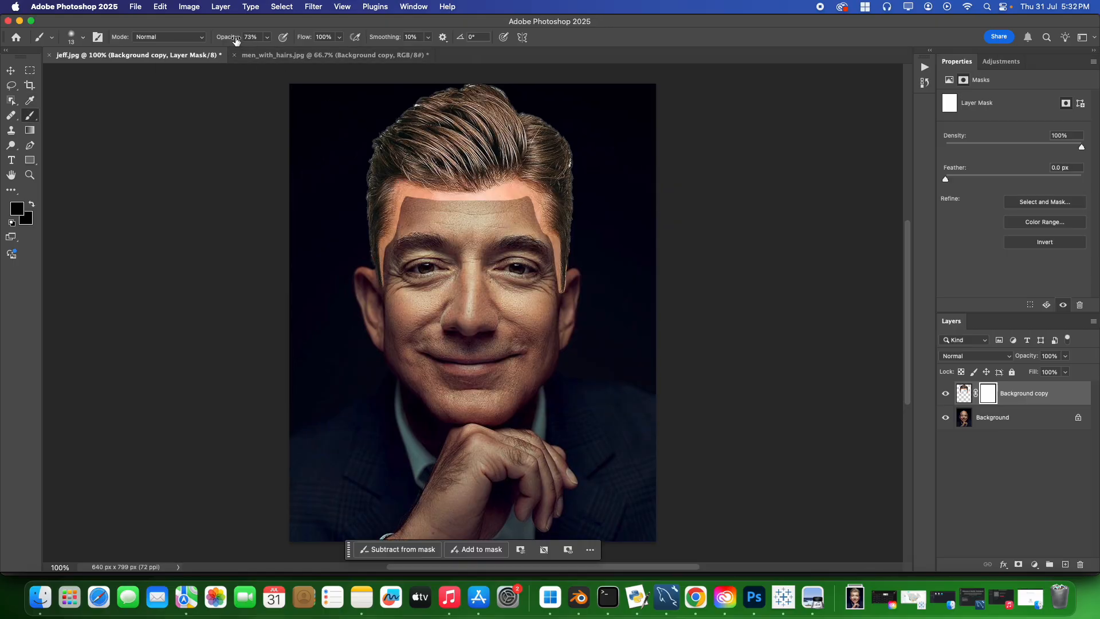
left_click_drag(238, 40, 223, 43)
Set the brush opacity to 65% and mask out the leftover skin edge across the middle of the forehead.
left_click(265, 38)
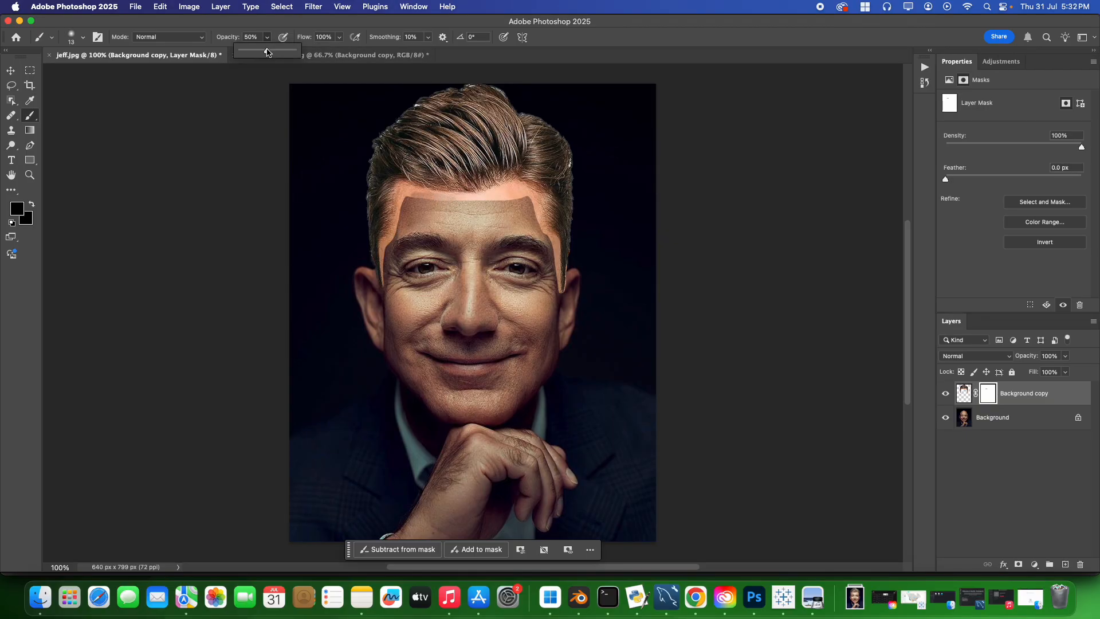
left_click_drag(268, 54, 276, 54)
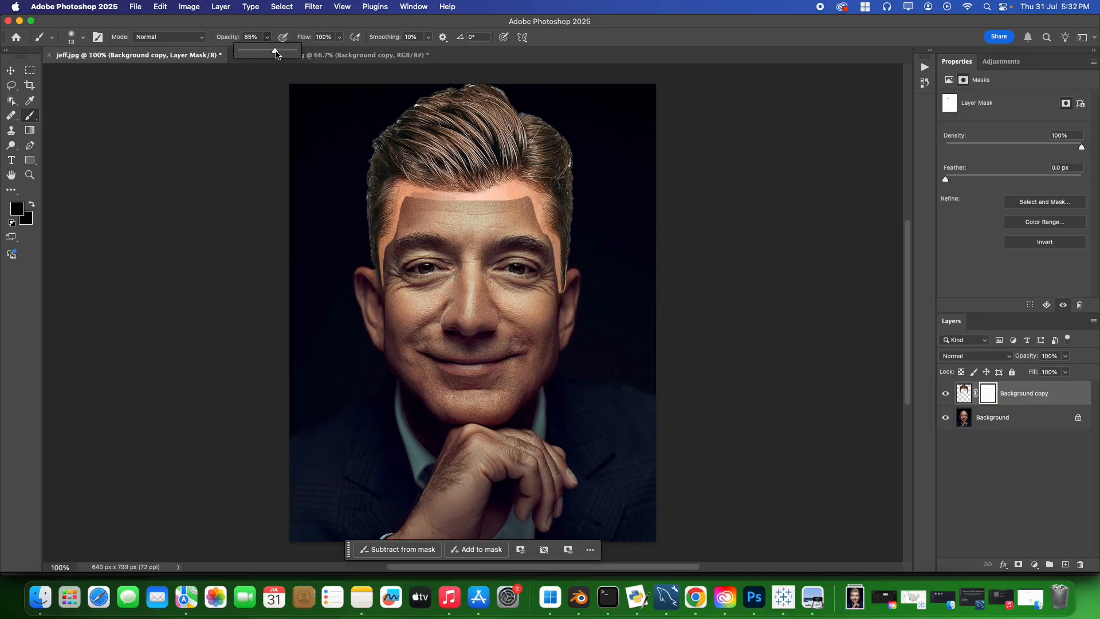
left_click(426, 197)
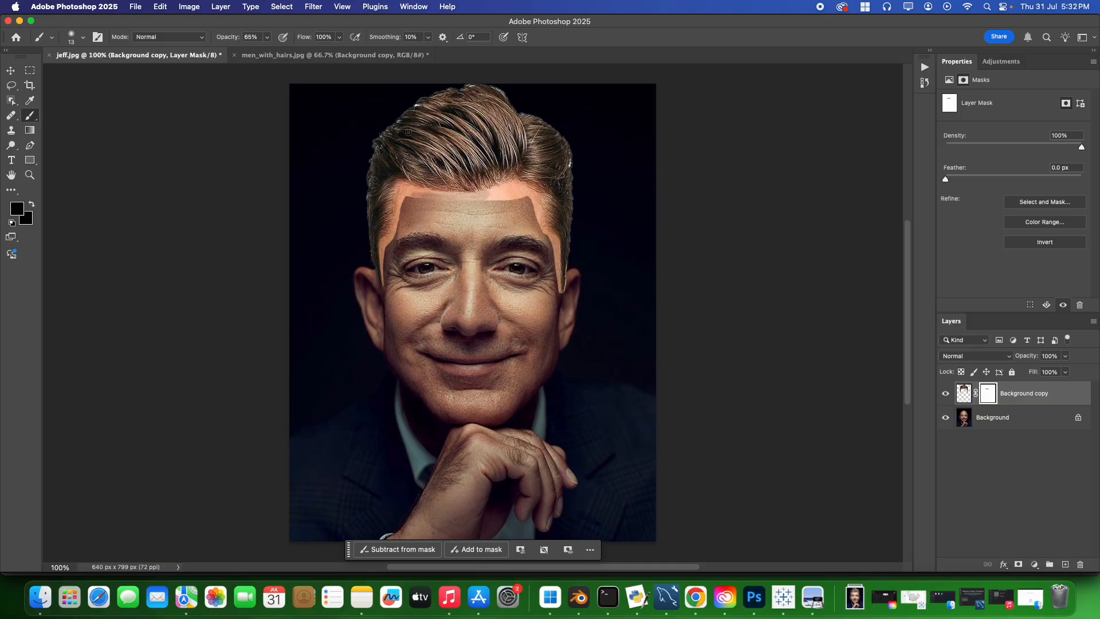
Blend the hair layer's leftover skin along the upper forehead and temples by painting its mask at 72% and 75% brush opacity.
left_click(267, 36)
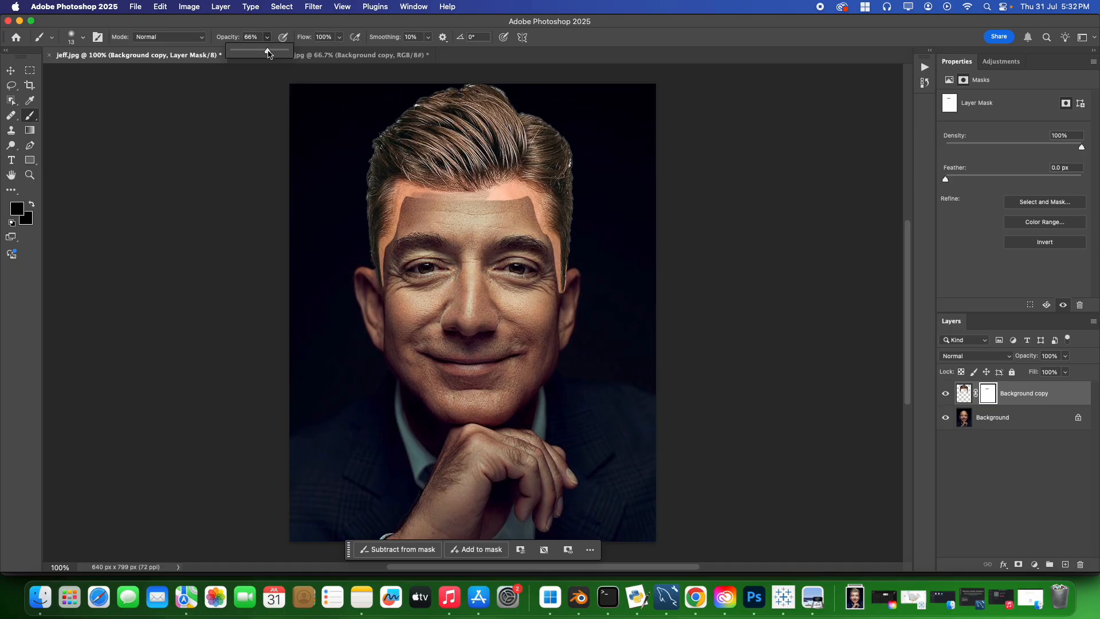
left_click_drag(268, 53, 269, 54)
left_click(463, 209)
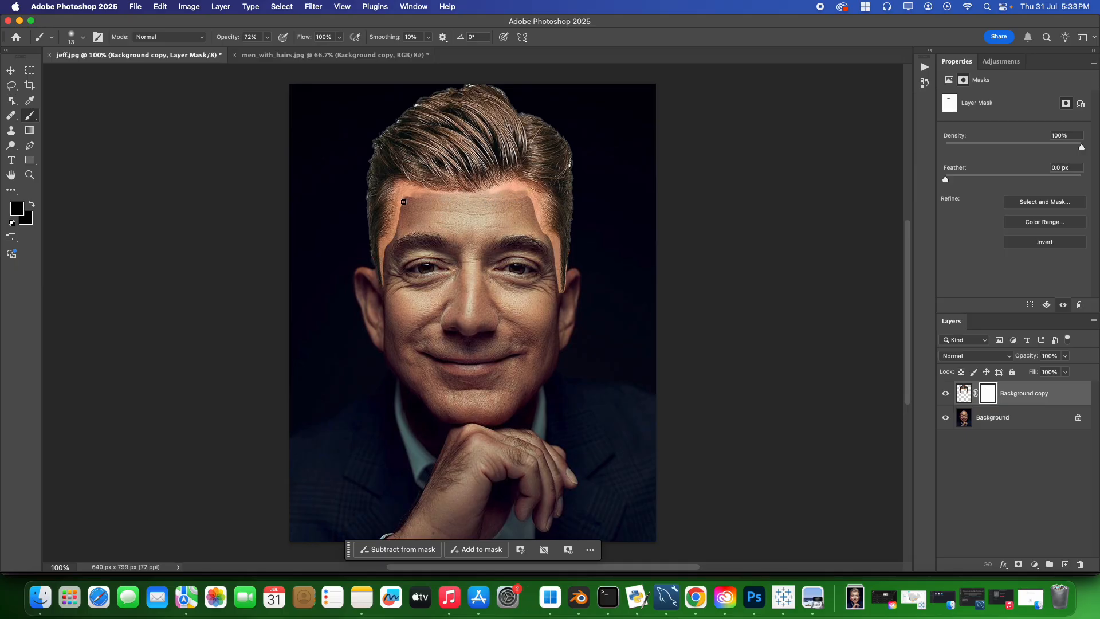
mouse_move(403, 202)
left_mouse_down()
mouse_move(389, 240)
mouse_move(400, 209)
left_mouse_up()
left_click(267, 38)
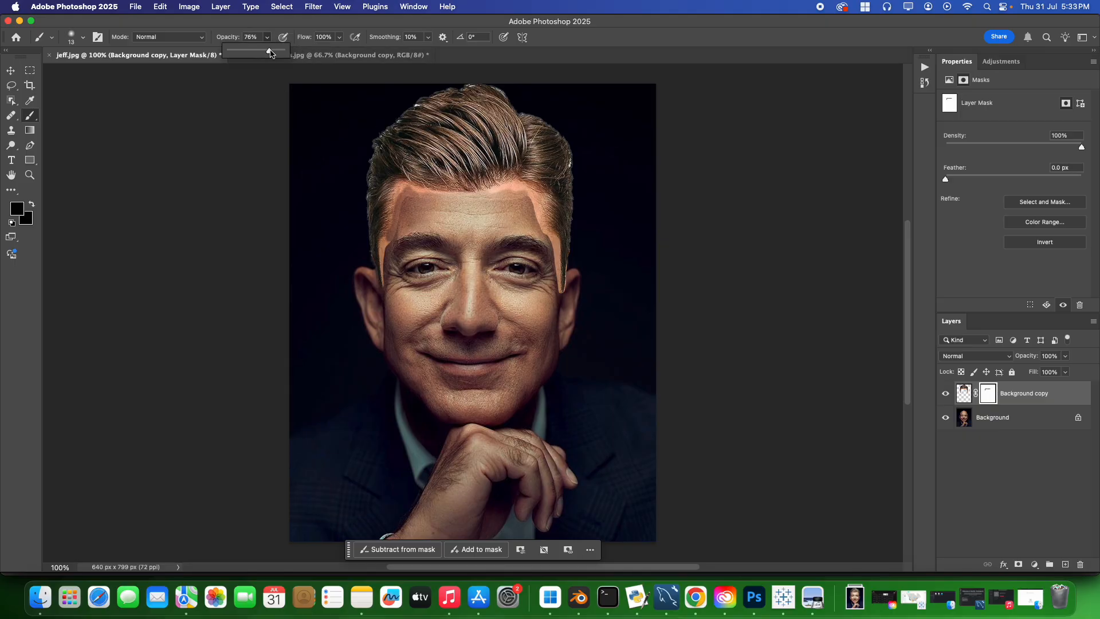
left_click(405, 203)
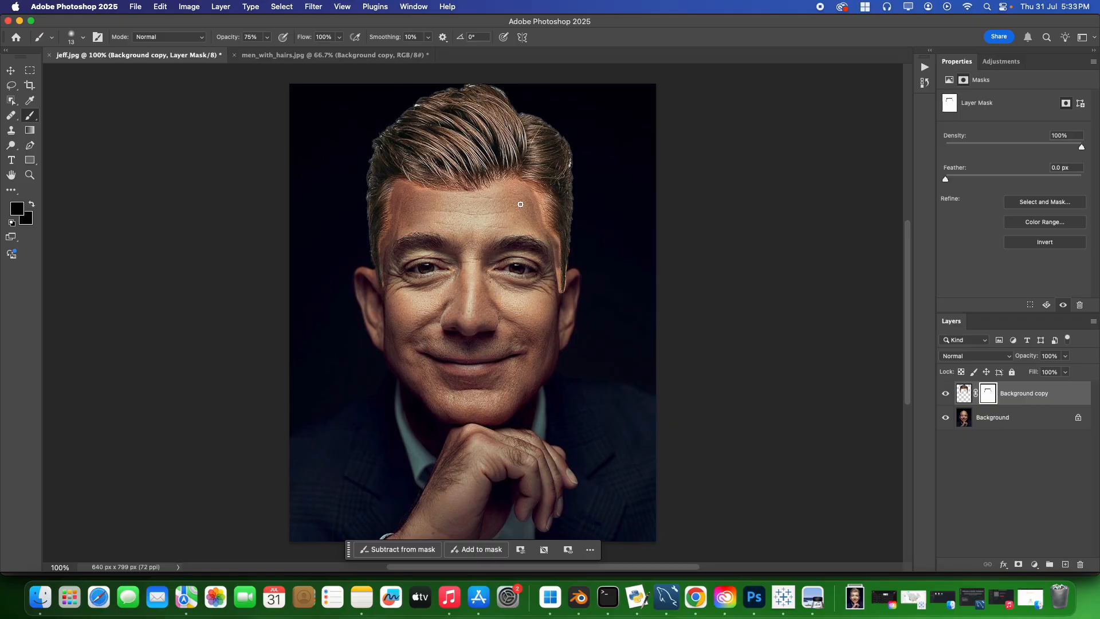
Lower the brush opacity to 60% and paint the mask along the sideburn edges beside the eyes.
left_click(266, 38)
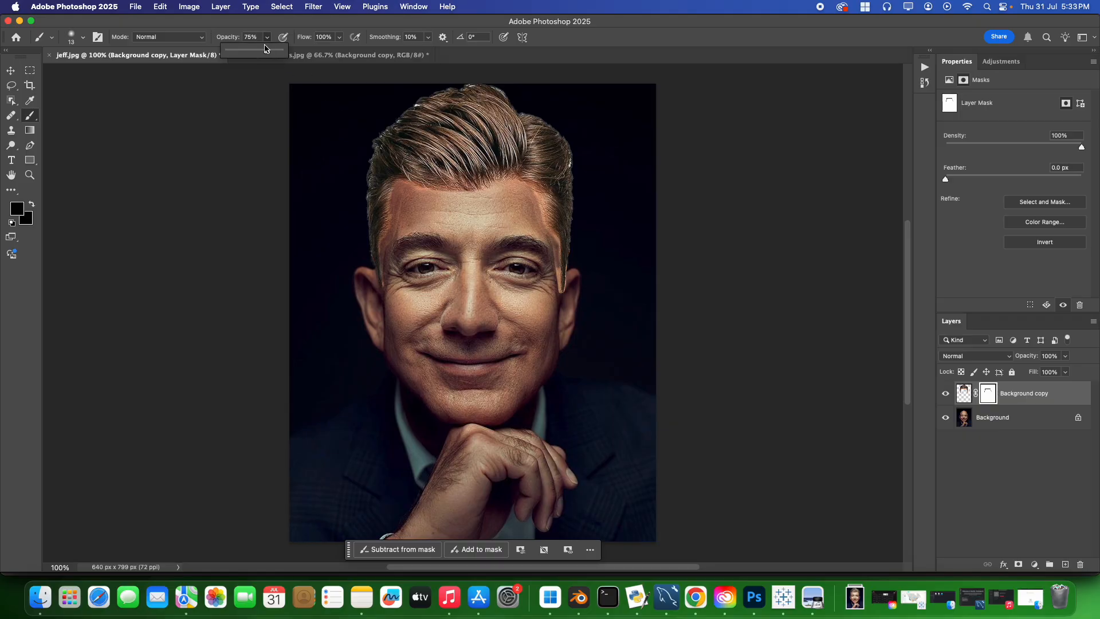
left_click_drag(267, 52, 258, 53)
left_click(383, 265)
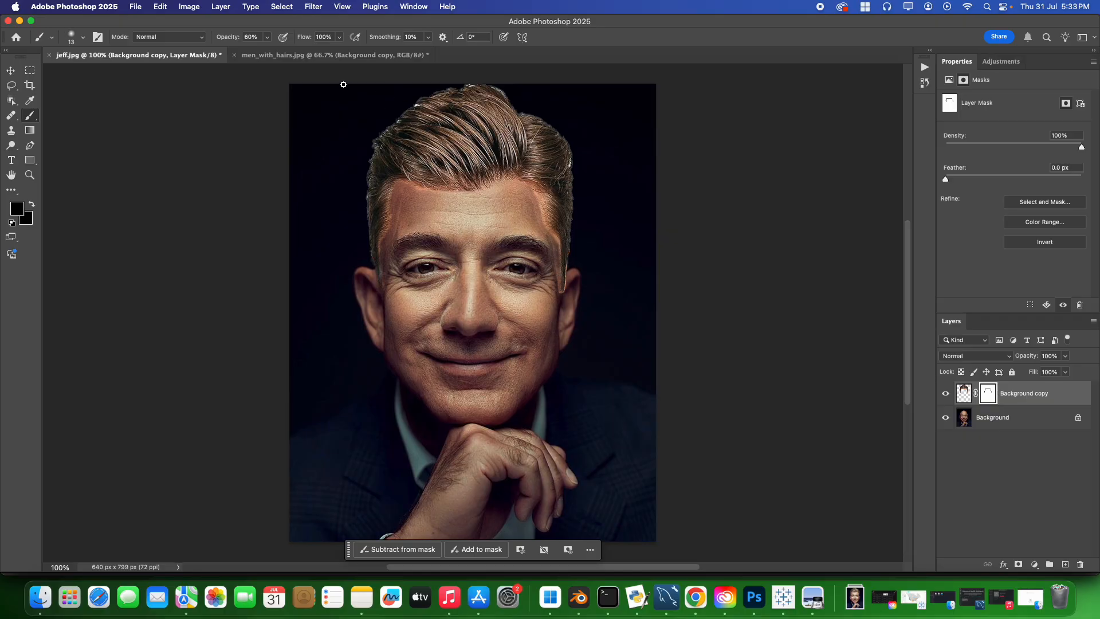
Set the brush opacity to 75% and mask the remaining skin edges at the sideburns, temples and forehead corners.
left_click(266, 40)
left_click_drag(268, 52, 274, 52)
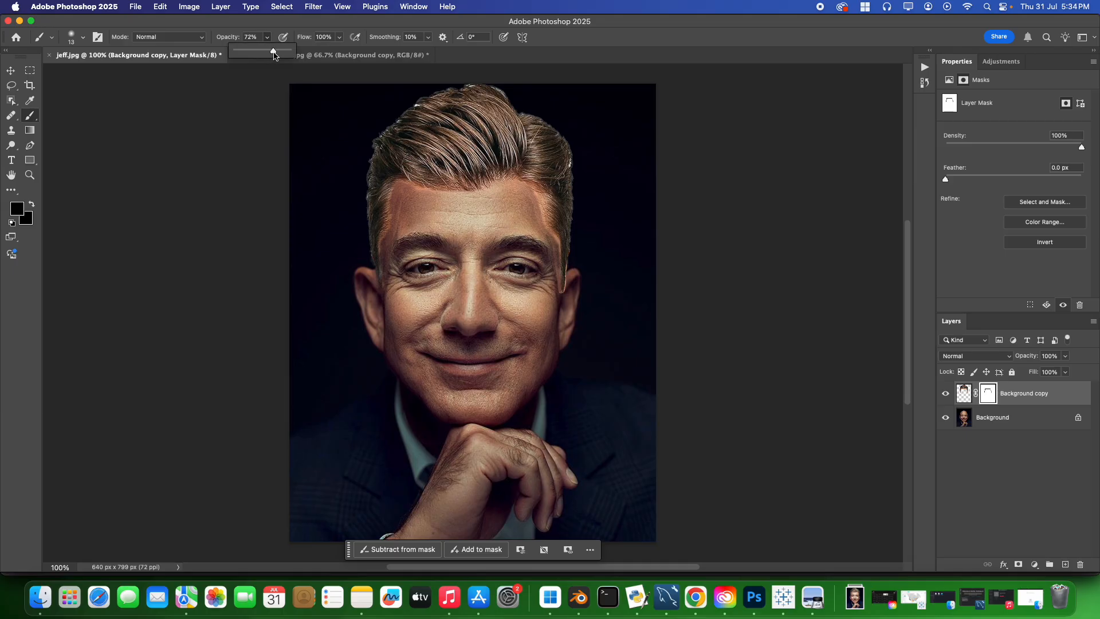
mouse_move(557, 278)
left_mouse_down()
mouse_move(560, 291)
mouse_move(549, 231)
mouse_move(560, 287)
mouse_move(565, 279)
left_mouse_up()
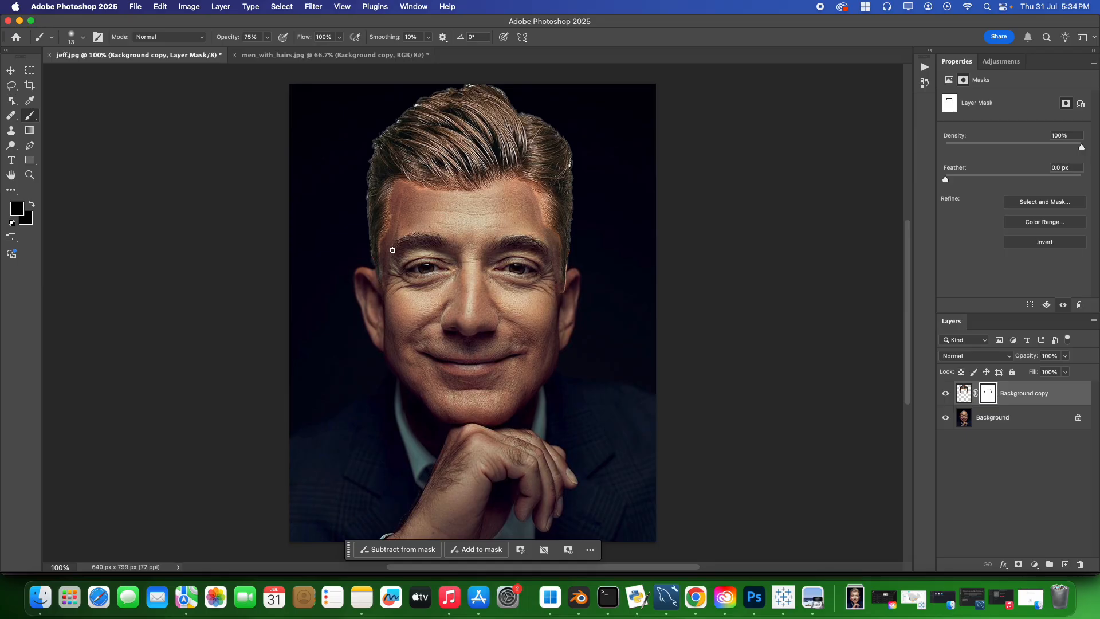
mouse_move(392, 250)
left_mouse_down()
mouse_move(381, 279)
mouse_move(405, 200)
left_mouse_up()
mouse_move(533, 201)
left_mouse_down()
mouse_move(554, 243)
mouse_move(538, 197)
mouse_move(539, 213)
left_mouse_up()
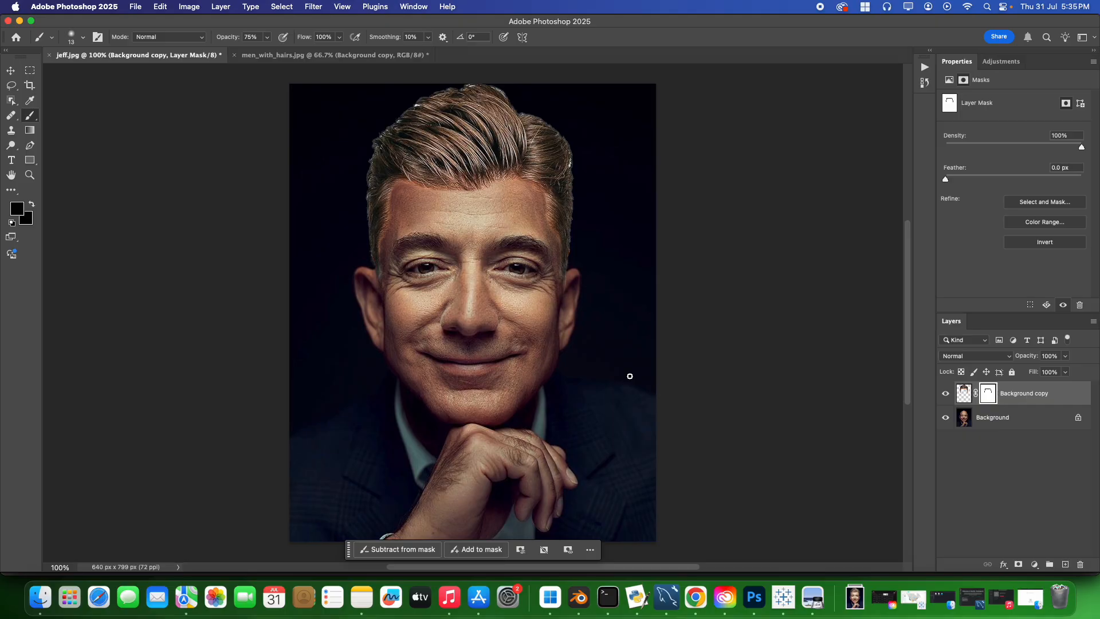
Add a Curves adjustment layer above the hair layer and brighten the midtones with an RGB point at input 120, output 157.
left_click(1035, 564)
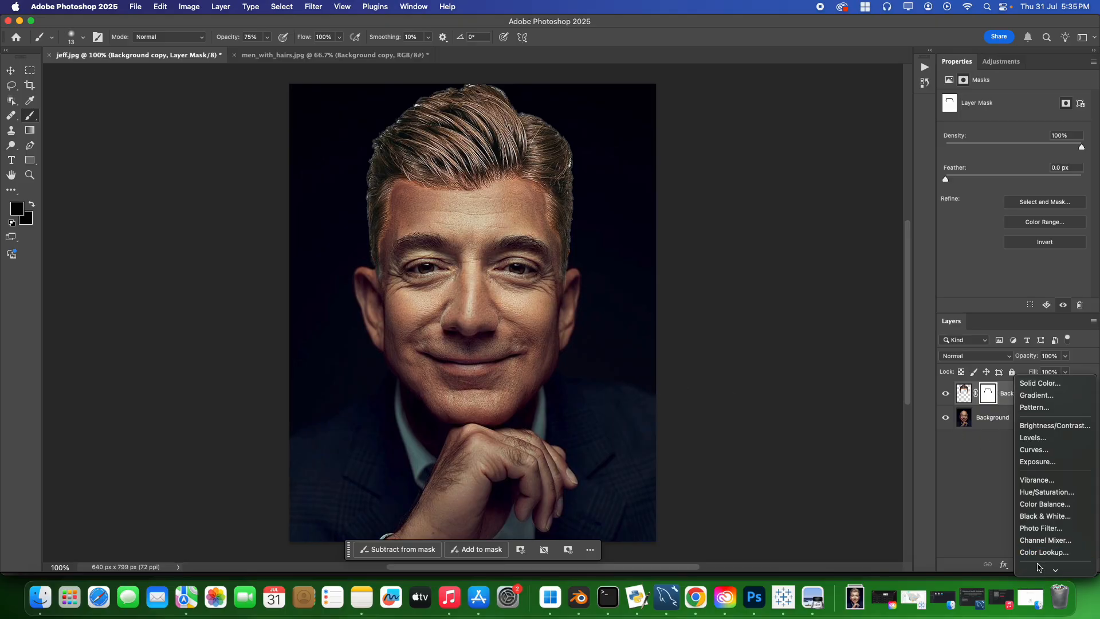
left_click(1052, 450)
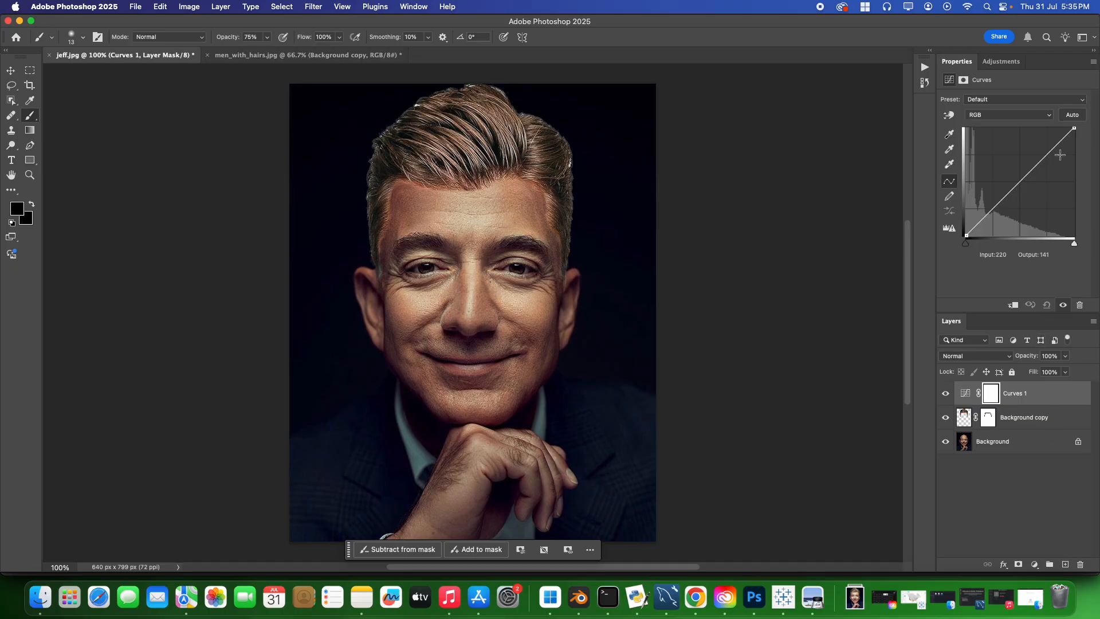
mouse_move(1027, 176)
left_mouse_down()
mouse_move(1032, 183)
mouse_move(1010, 167)
mouse_move(1022, 180)
left_mouse_up()
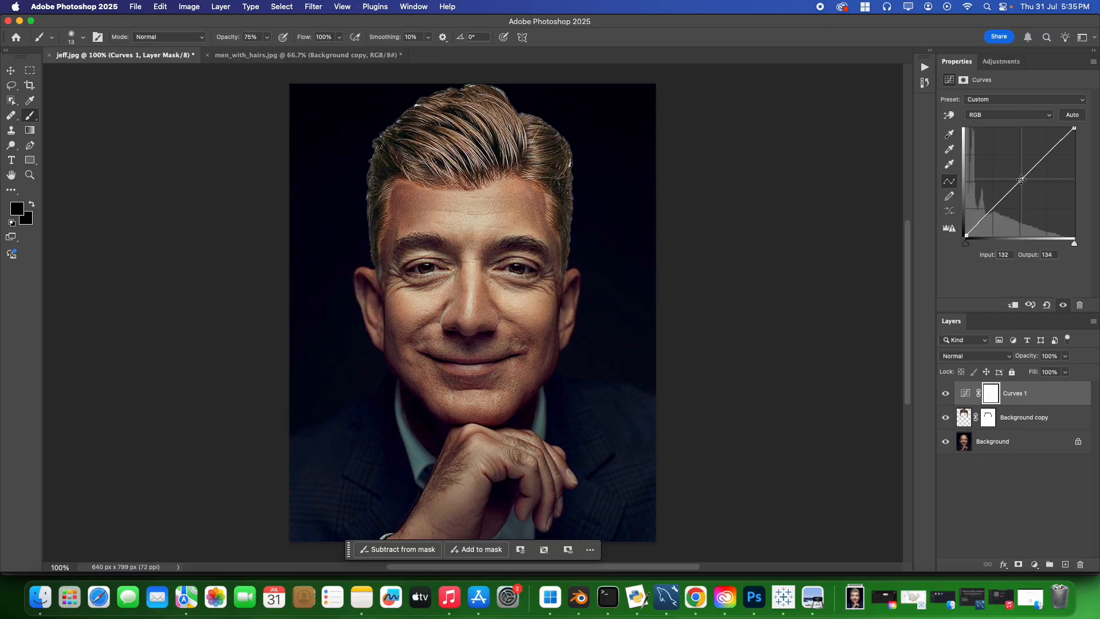
mouse_move(1022, 179)
left_mouse_down()
mouse_move(1030, 191)
mouse_move(1015, 169)
left_mouse_up()
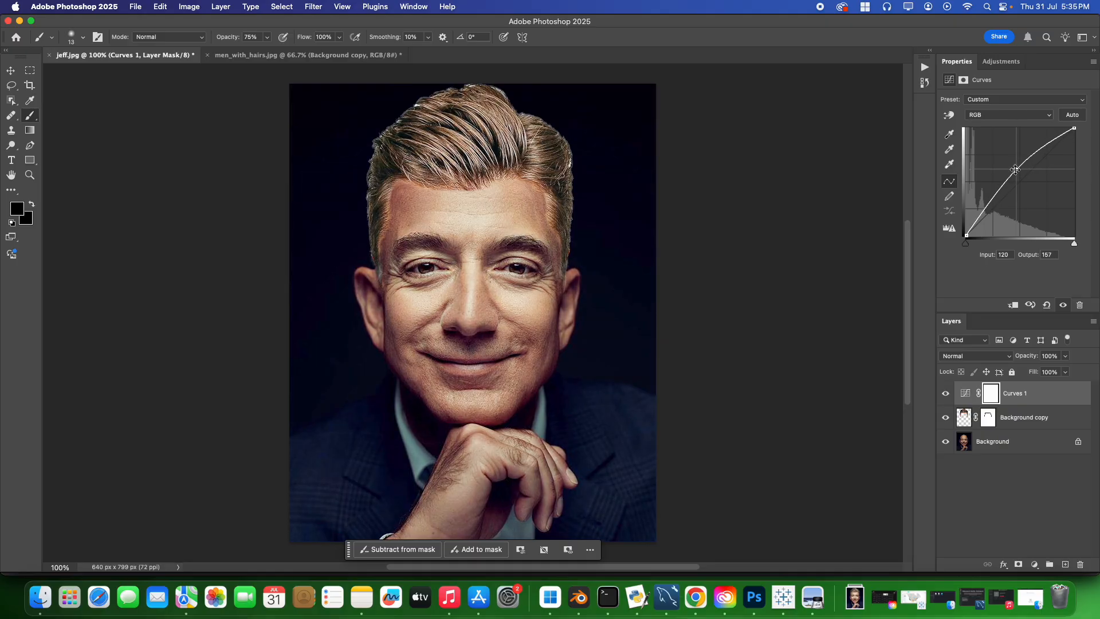